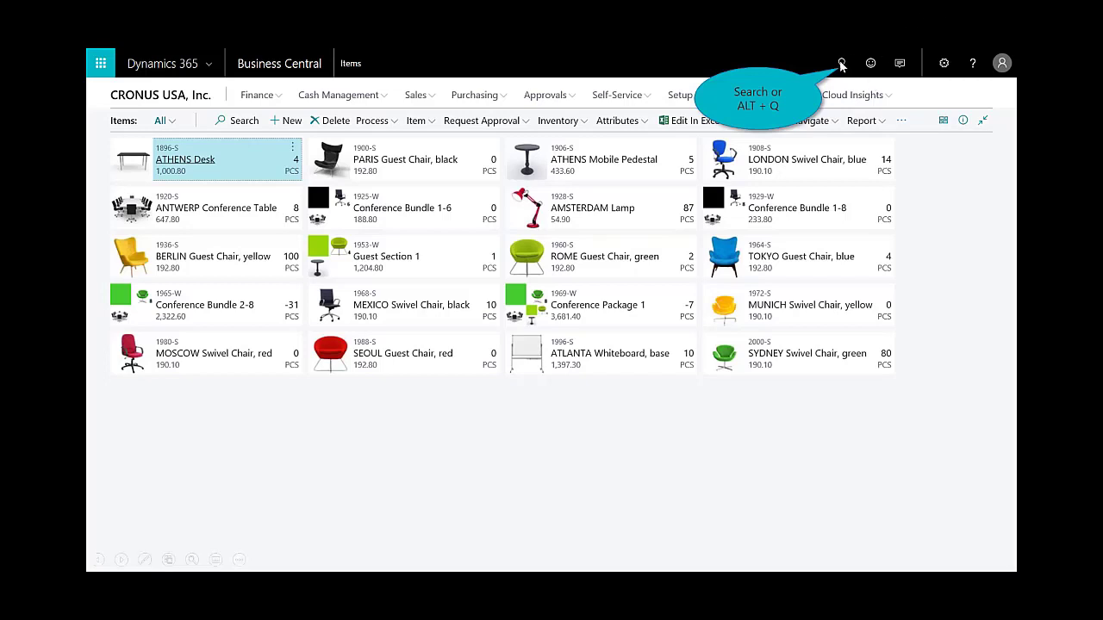
# Search for Order Planning and open that page.
pyautogui.click(841, 64)
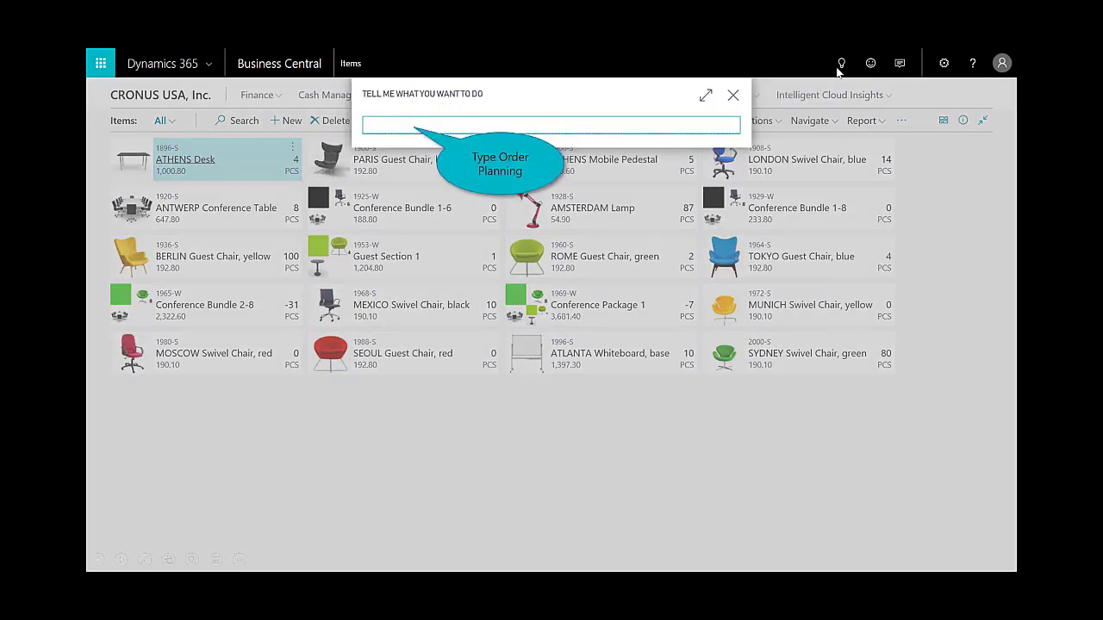
pyautogui.write('Order Planning')
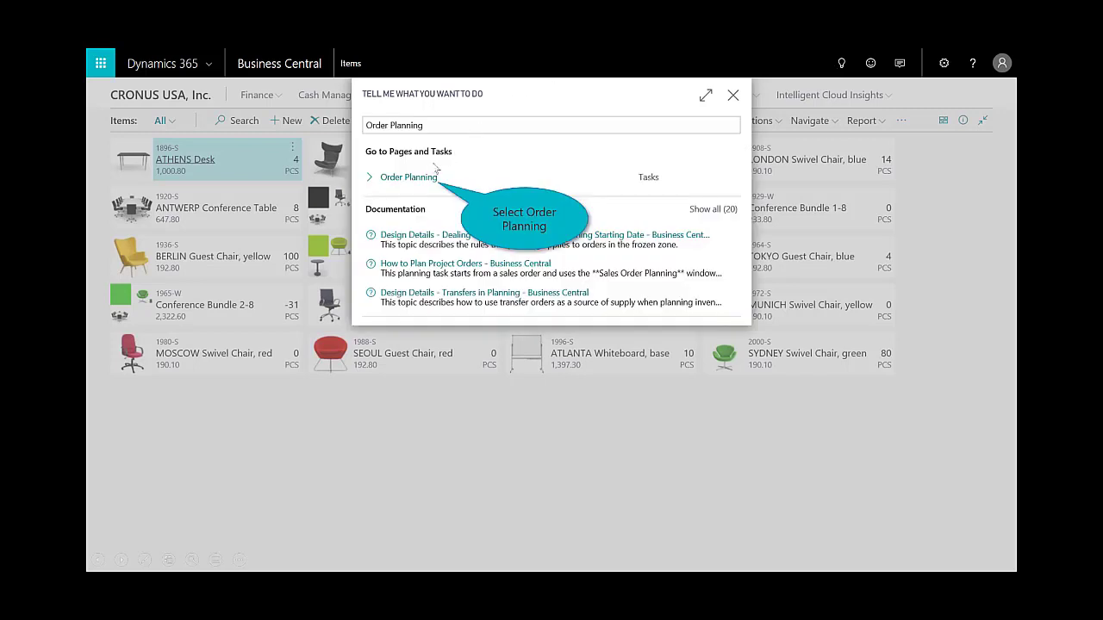
pyautogui.click(427, 178)
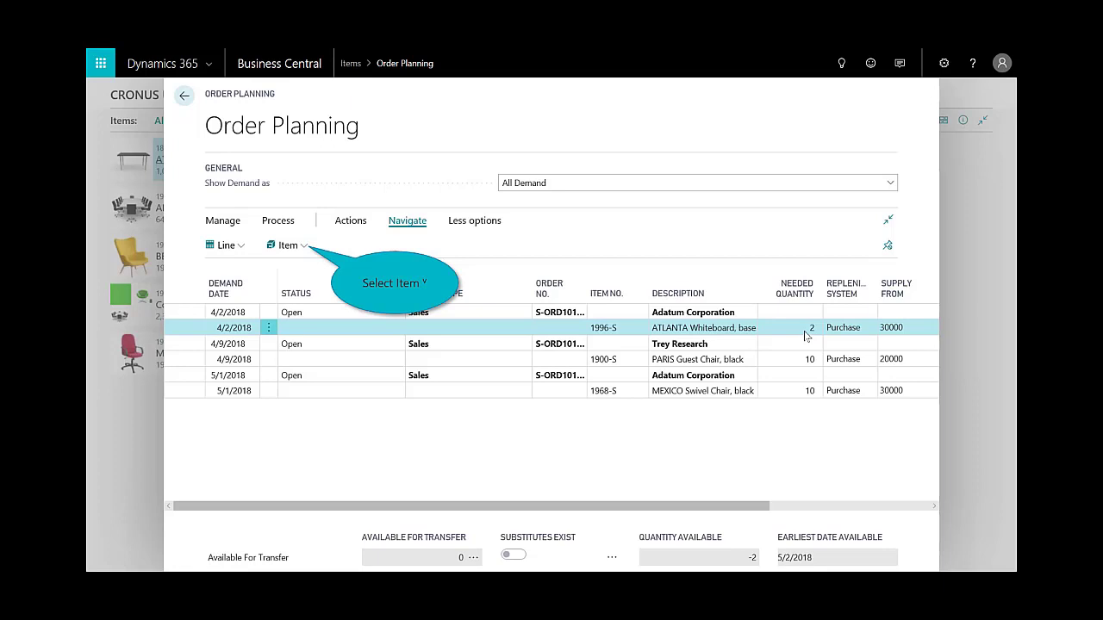
# Check the item availability by location for the ATLANTA Whiteboard, base demand line.
pyautogui.click(291, 248)
pyautogui.click(348, 297)
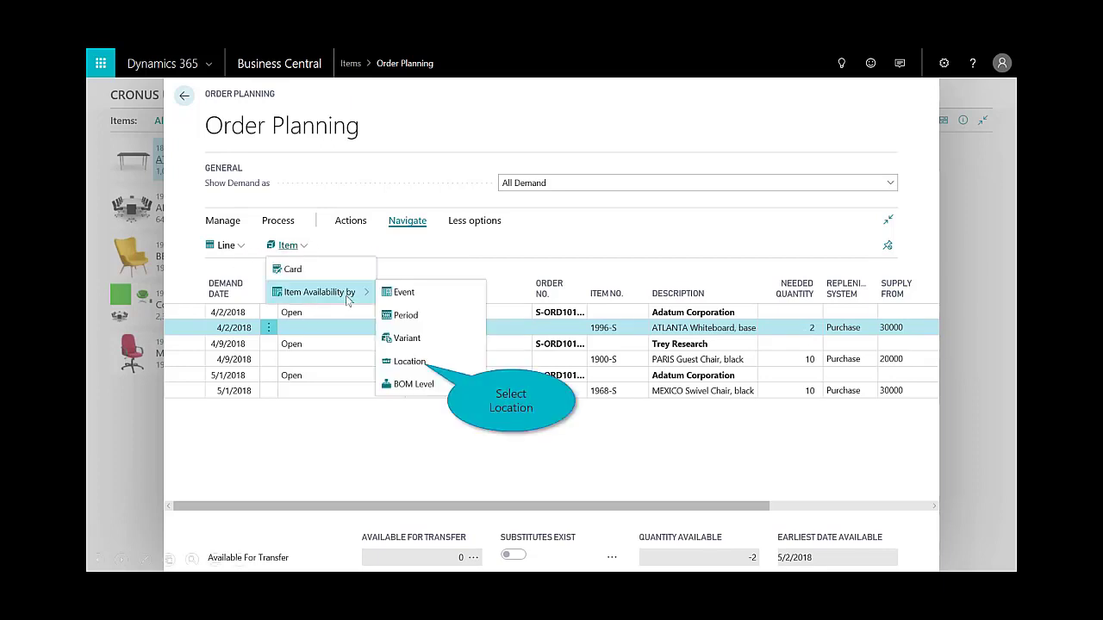
pyautogui.click(410, 361)
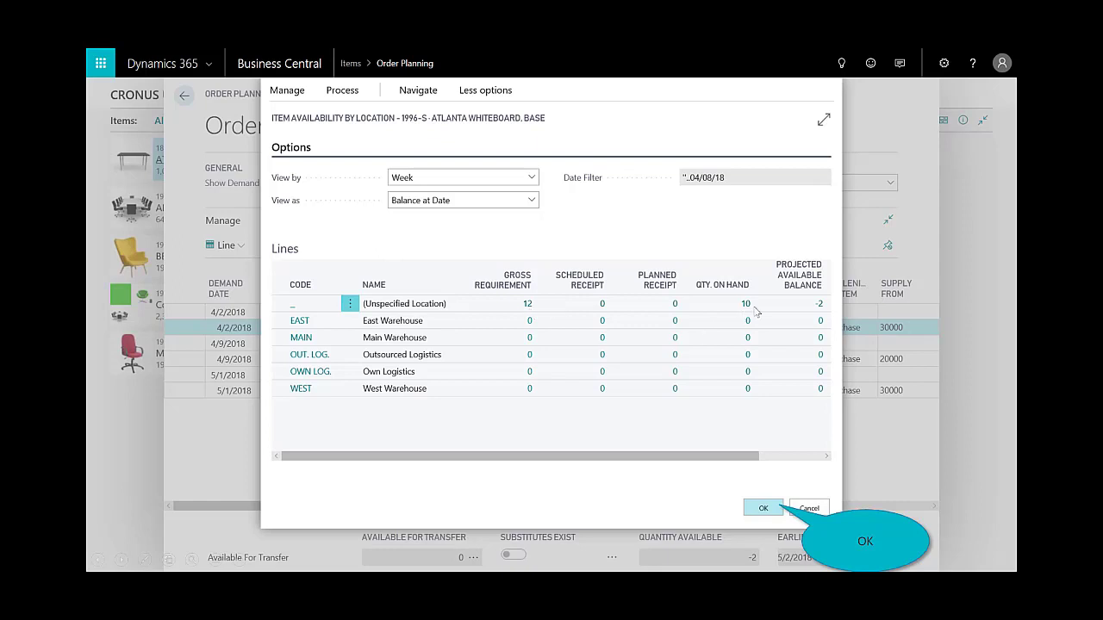
pyautogui.click(763, 509)
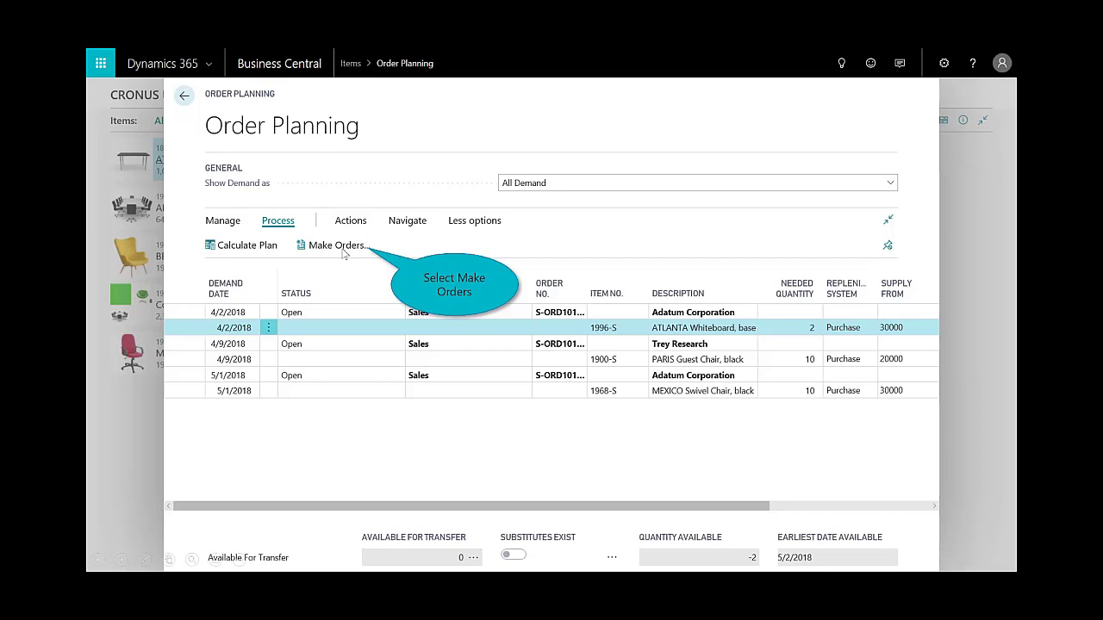
# Make the supply orders for The Active Order using the Make Purch. Orders option, and close Order Planning.
pyautogui.click(344, 249)
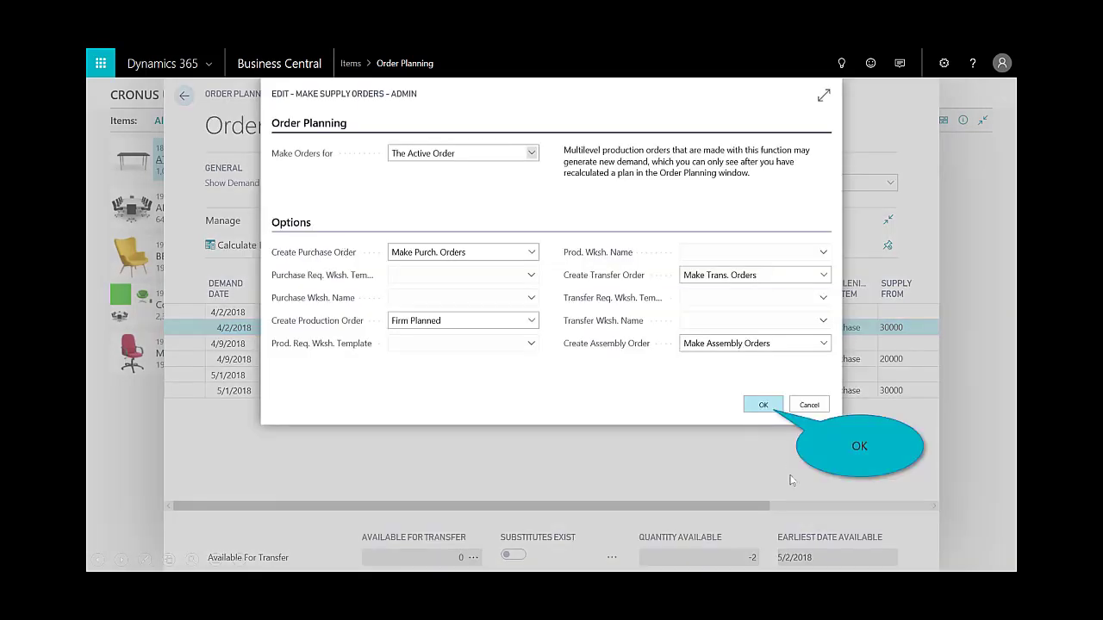
pyautogui.click(765, 409)
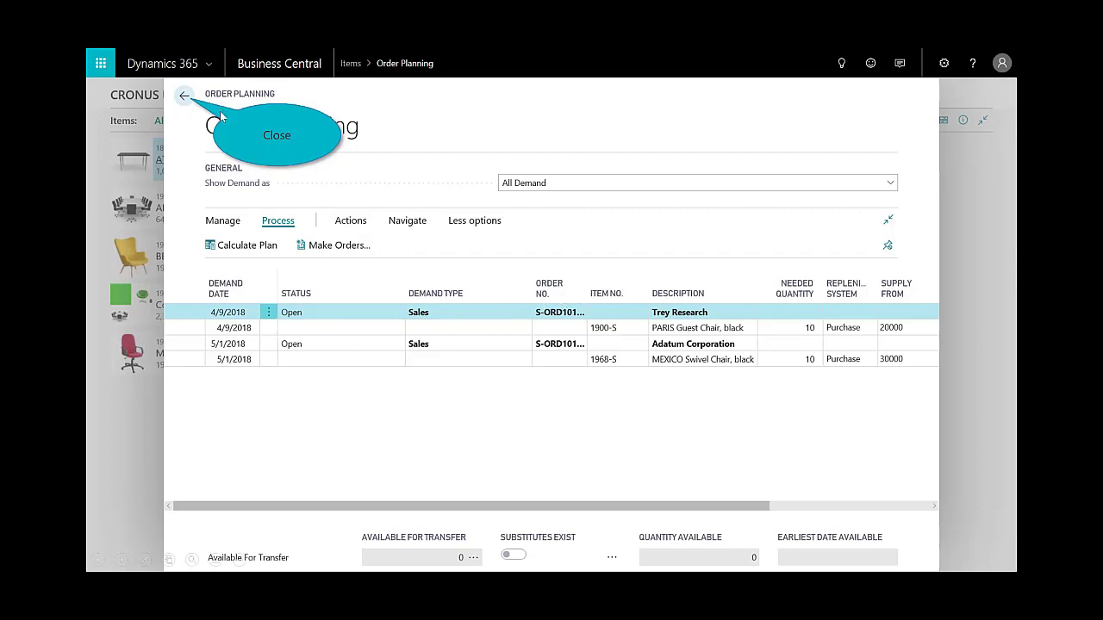
pyautogui.click(186, 99)
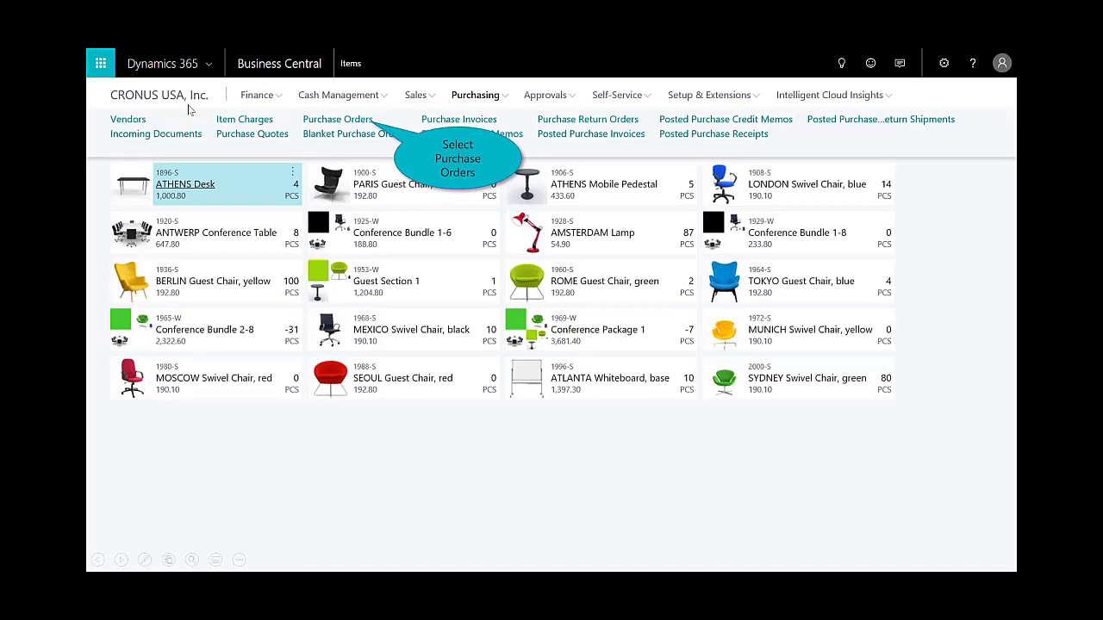
# Review the Graphic Design Institute purchase order dated 4/30/2018 from the purchase orders list, and close it.
pyautogui.click(359, 124)
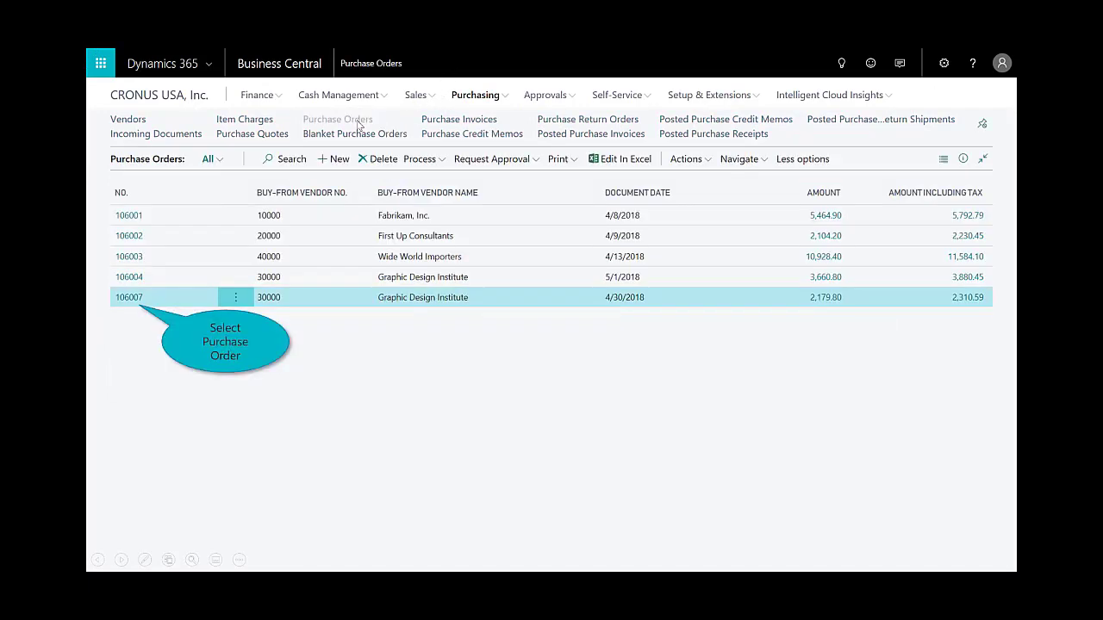
pyautogui.click(134, 299)
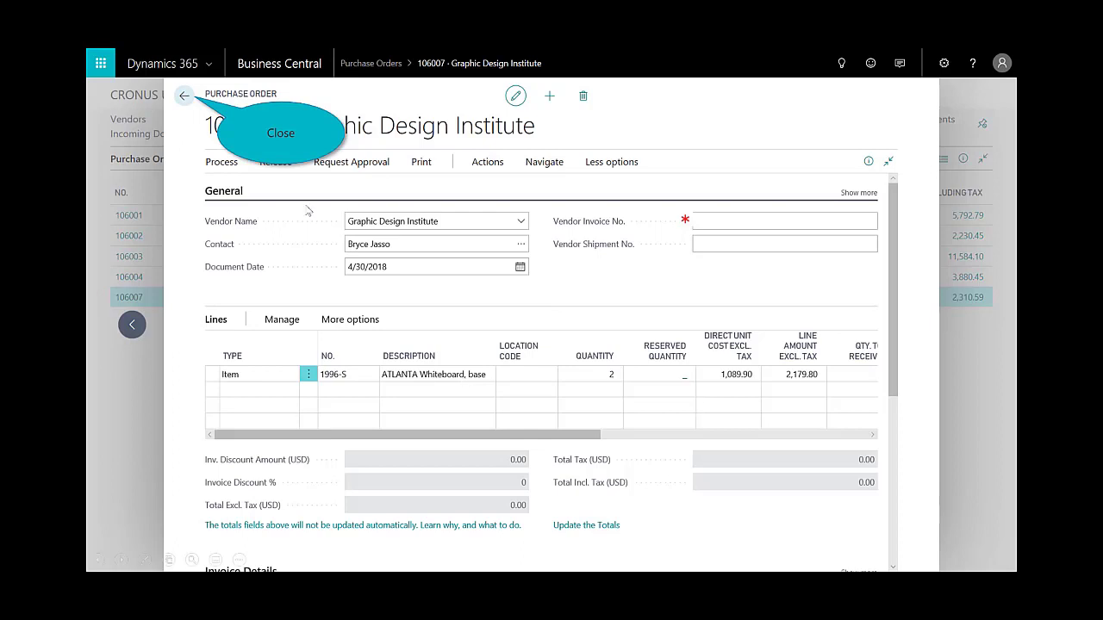
pyautogui.click(183, 97)
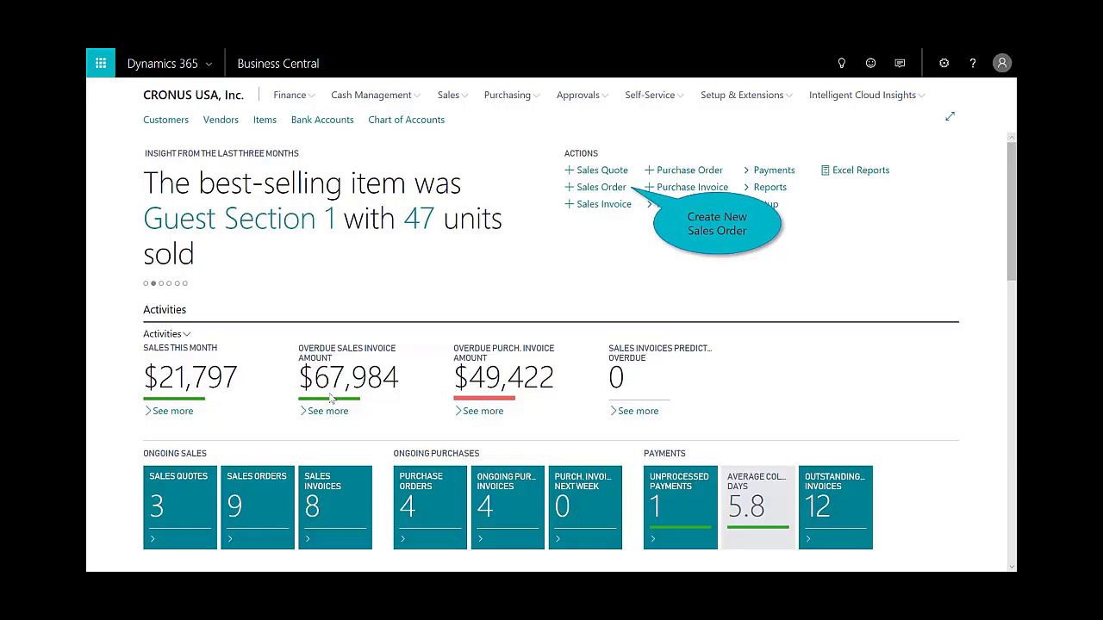
# Create a new sales order for the customer Adatum Corporation.
pyautogui.click(610, 189)
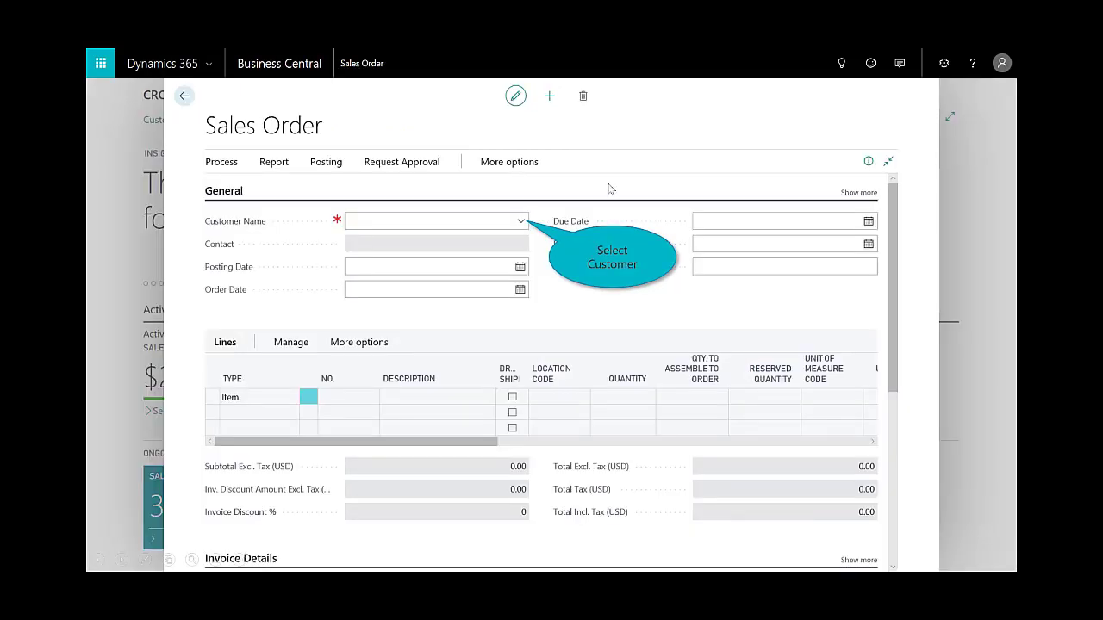
pyautogui.click(521, 221)
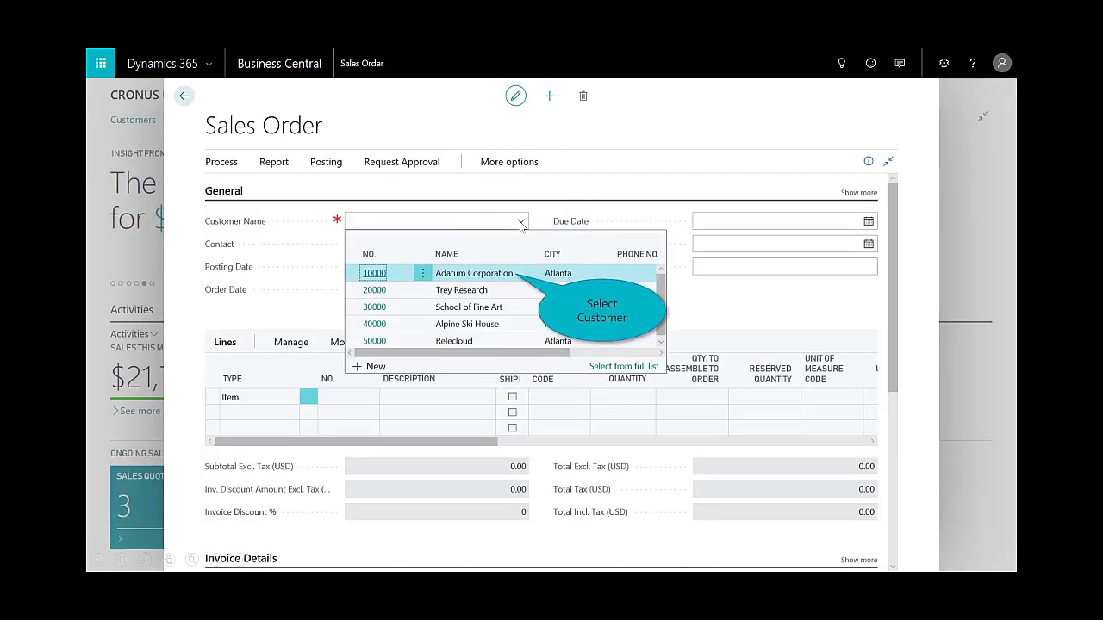
pyautogui.click(488, 273)
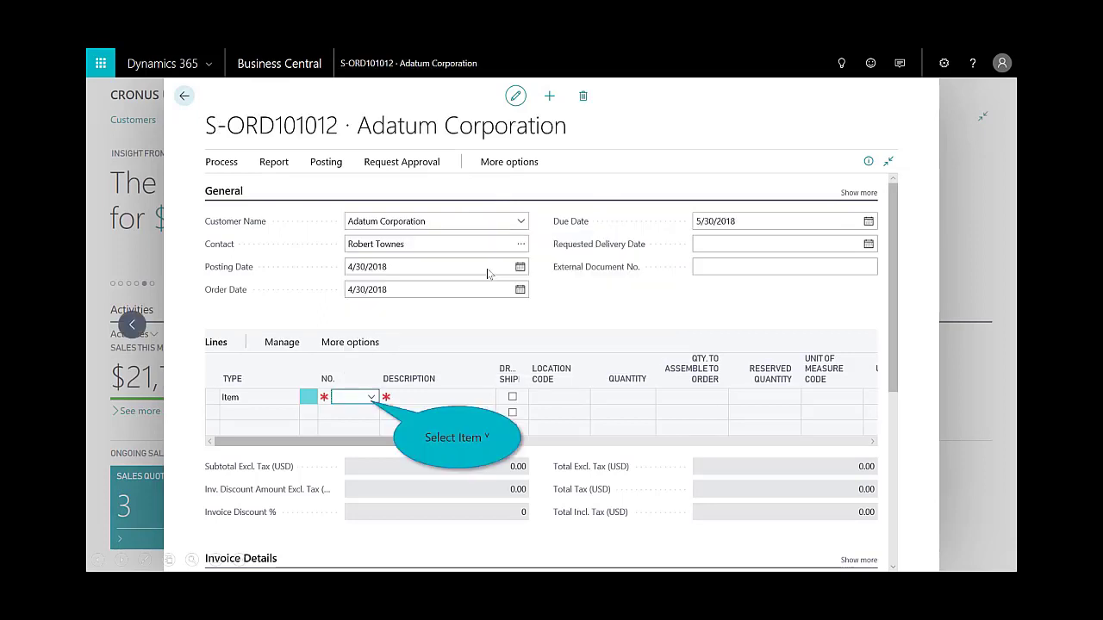
# Add an item line for Conference Package 1 (1969-W) with quantity 1, accepting the insufficient inventory.
pyautogui.click(372, 397)
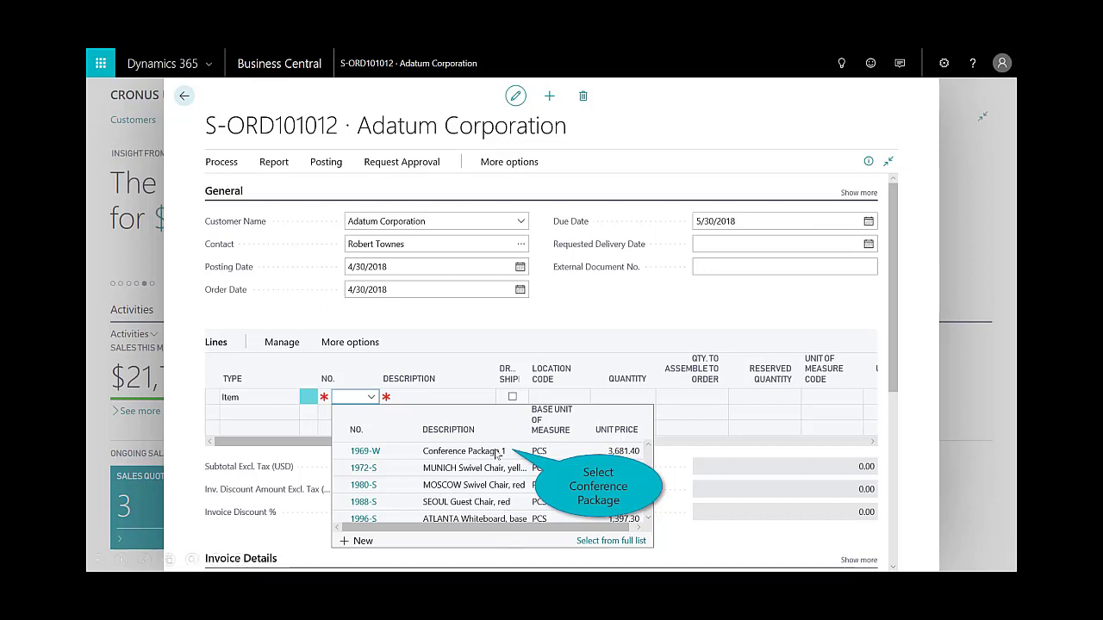
pyautogui.click(497, 455)
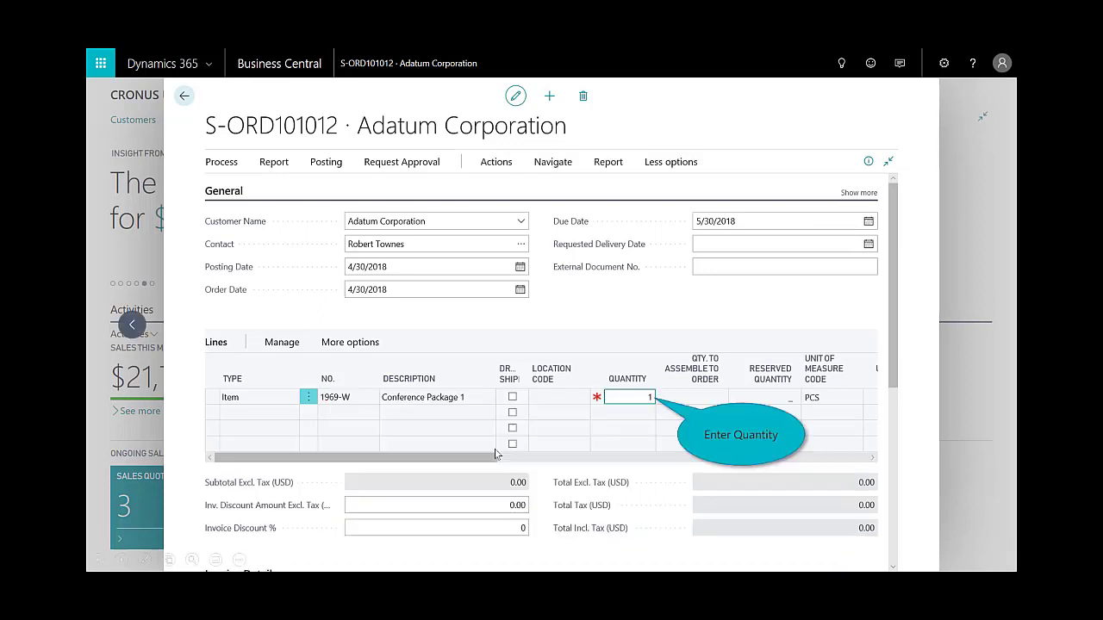
pyautogui.click(644, 398)
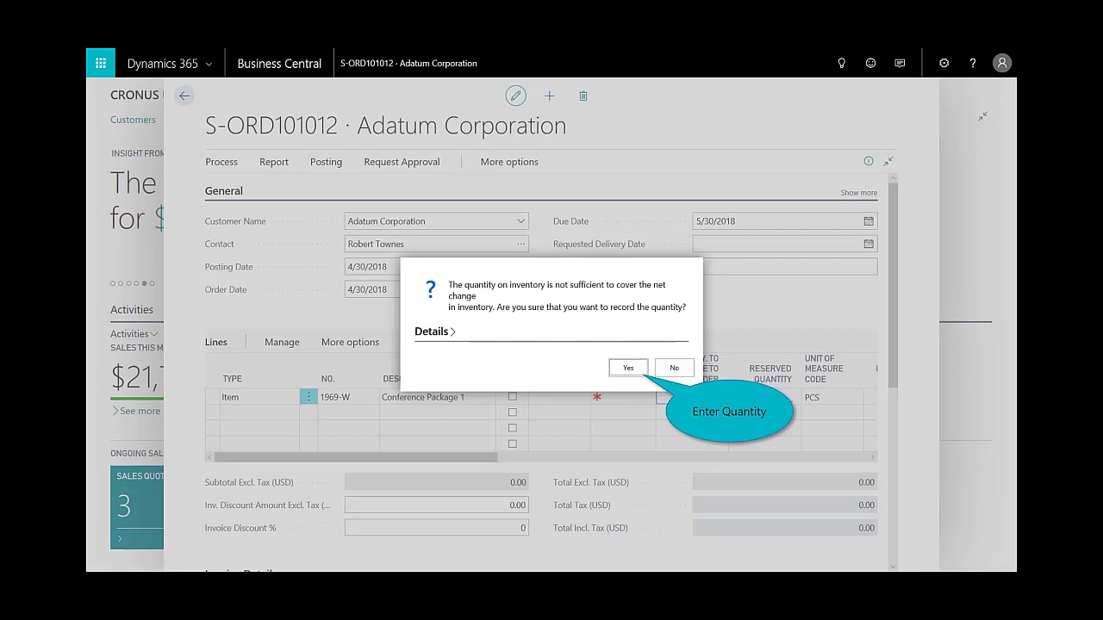
pyautogui.click(627, 369)
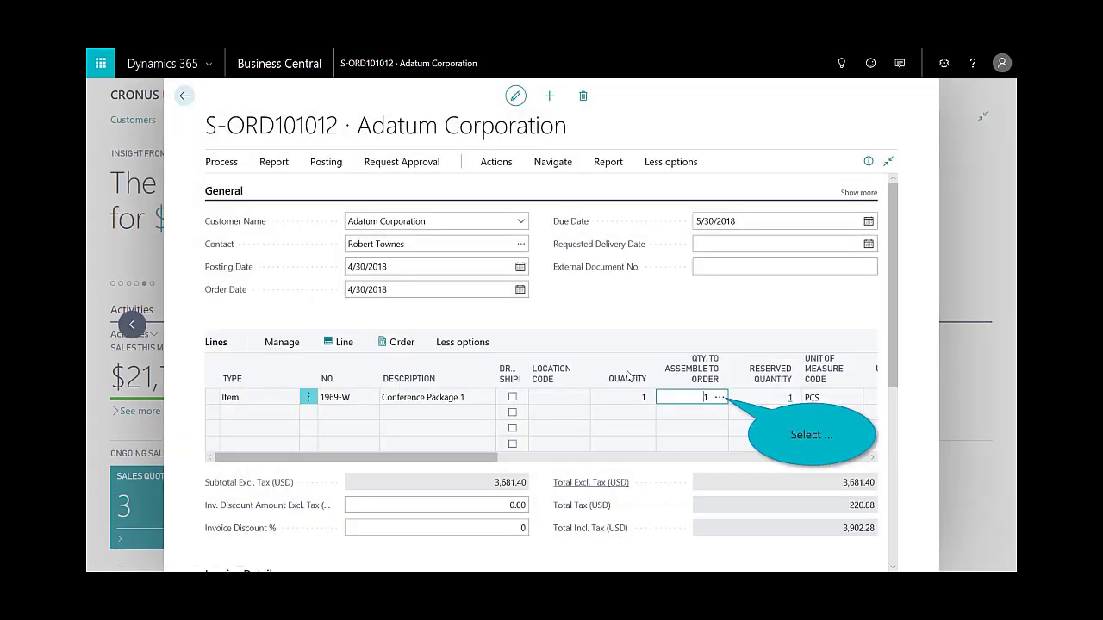
# Review the assemble-to-order lines of Conference Package 1 and look up the assembly orders related to this sales order.
pyautogui.click(721, 400)
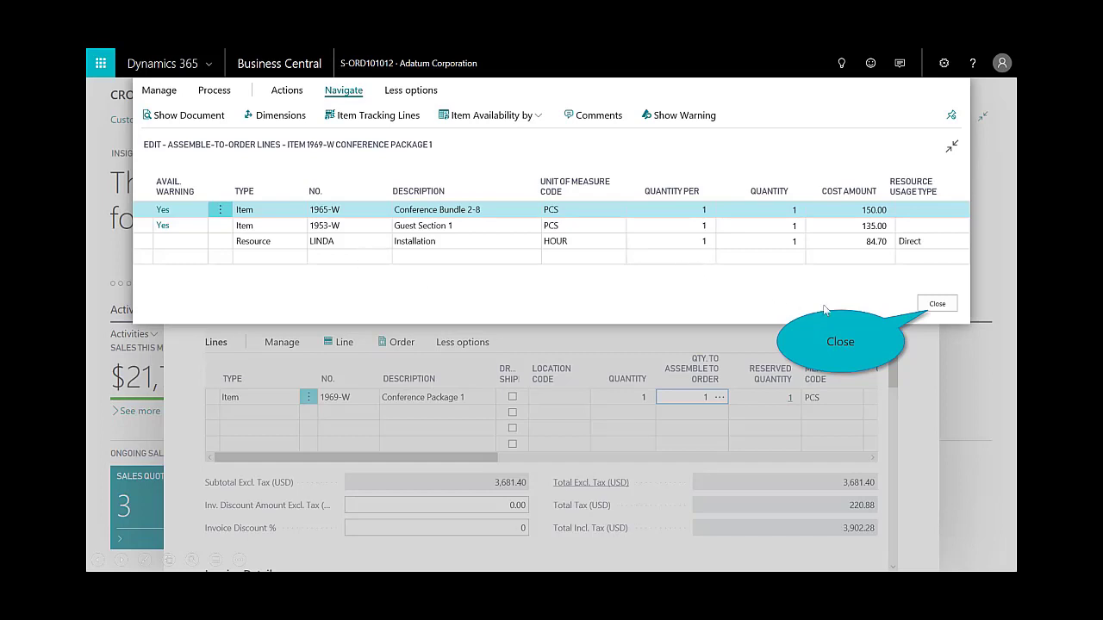
pyautogui.click(936, 304)
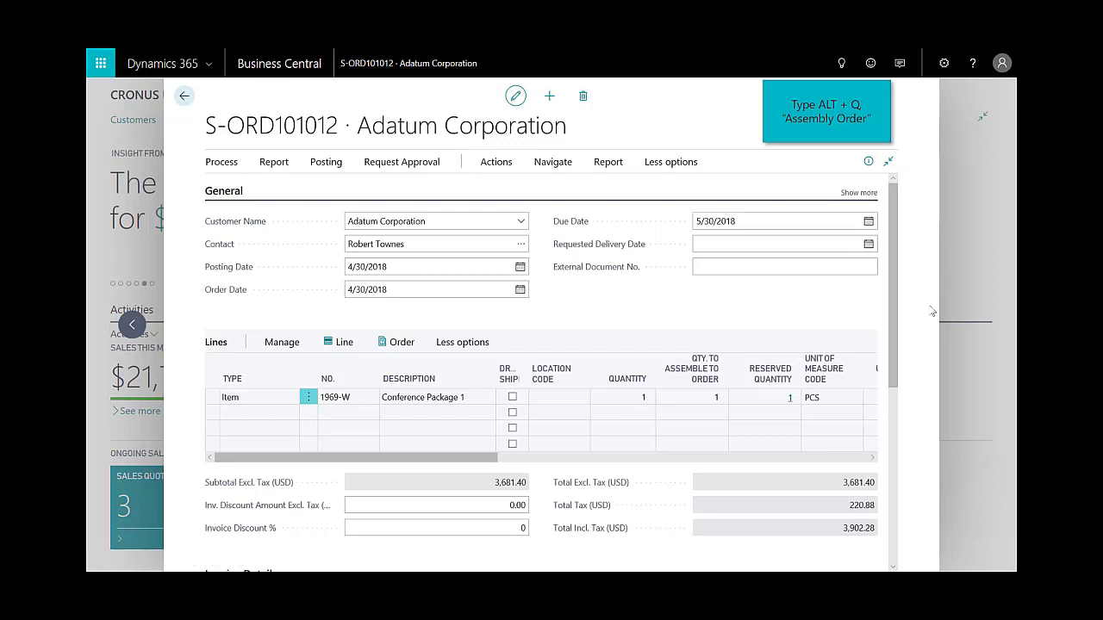
pyautogui.click(840, 65)
pyautogui.write('assembly Orders')
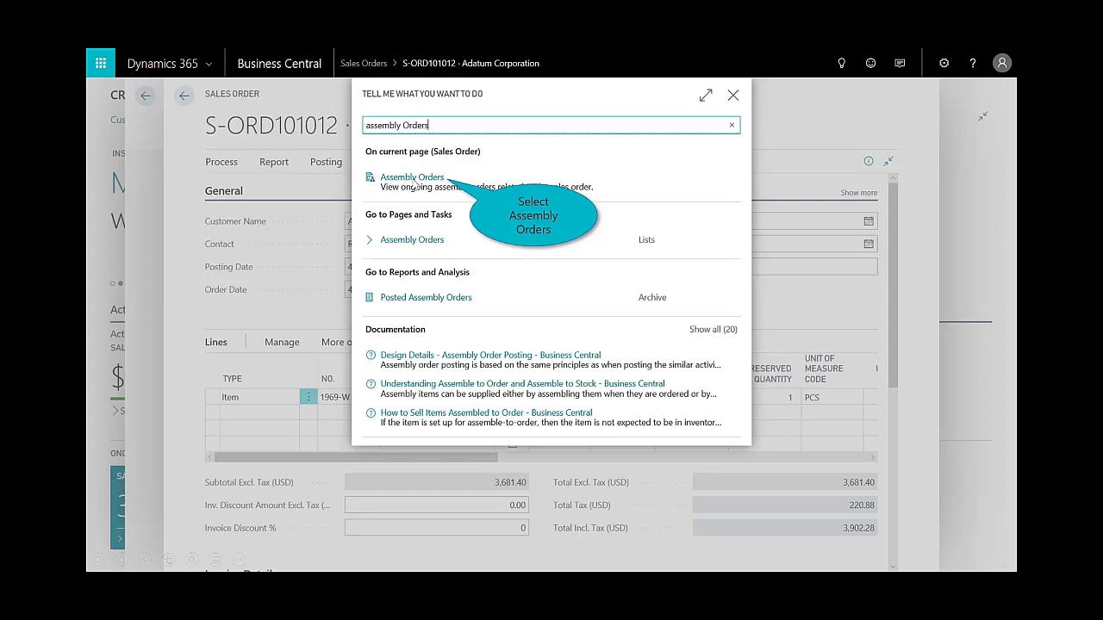
pyautogui.click(412, 177)
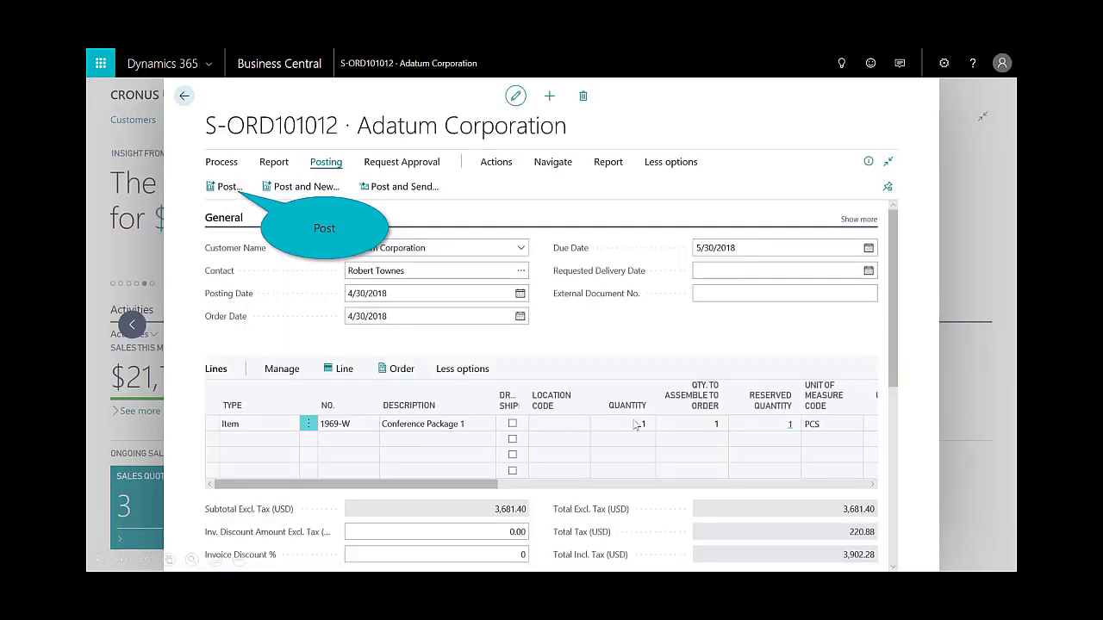
# Post the Adatum Corporation sales order.
pyautogui.click(218, 190)
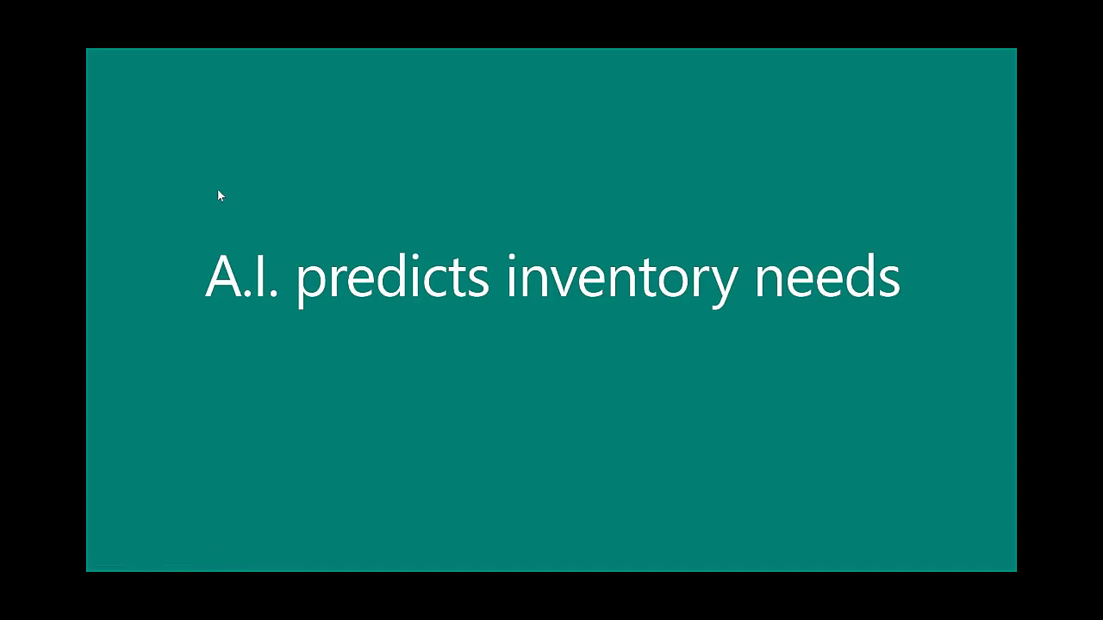
pyautogui.click(218, 191)
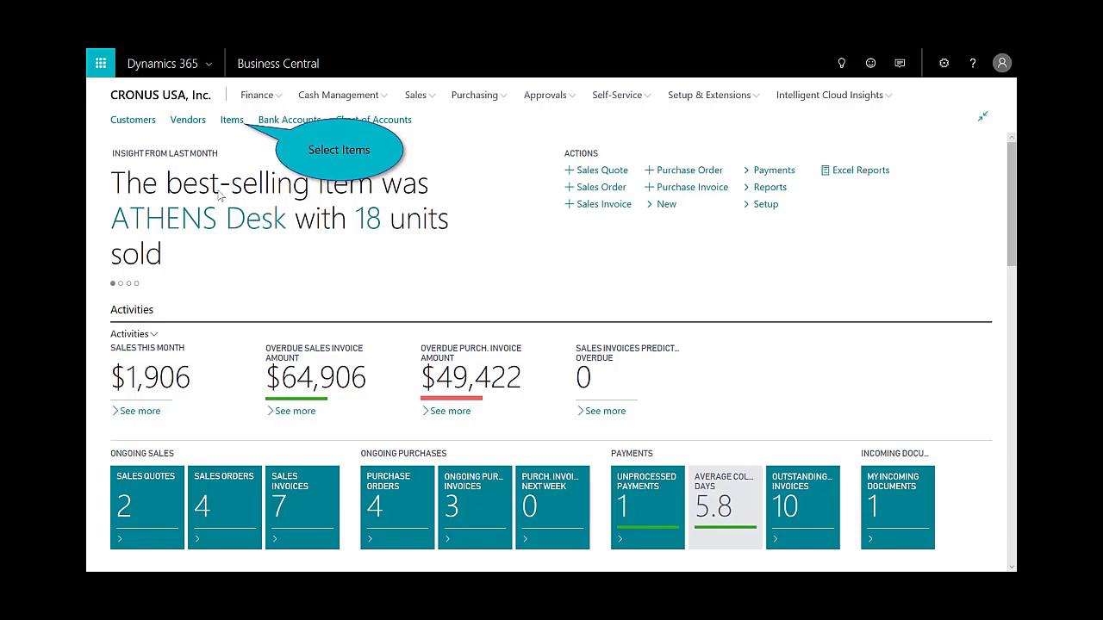
# Open the items list and show the inventory forecast for the ATHENS Desk.
pyautogui.click(232, 123)
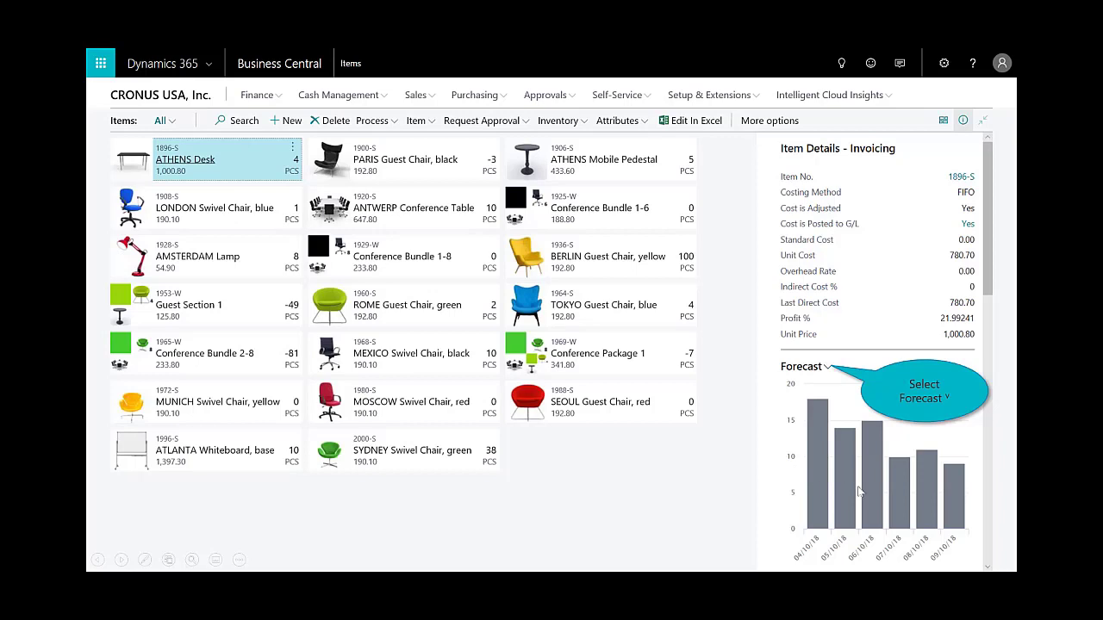
pyautogui.click(827, 369)
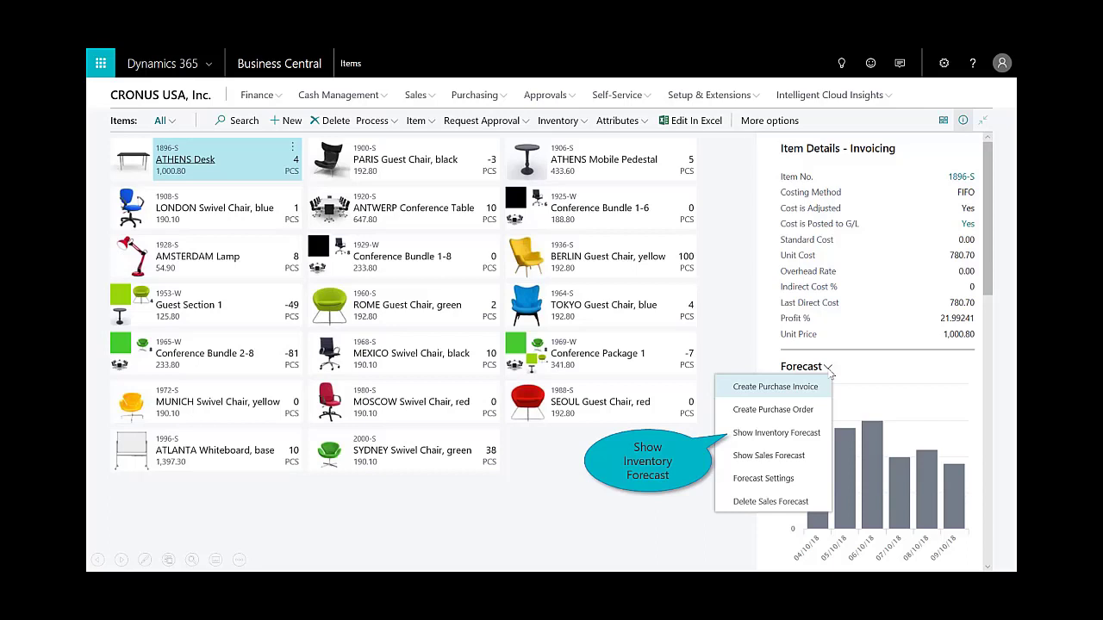
pyautogui.click(765, 434)
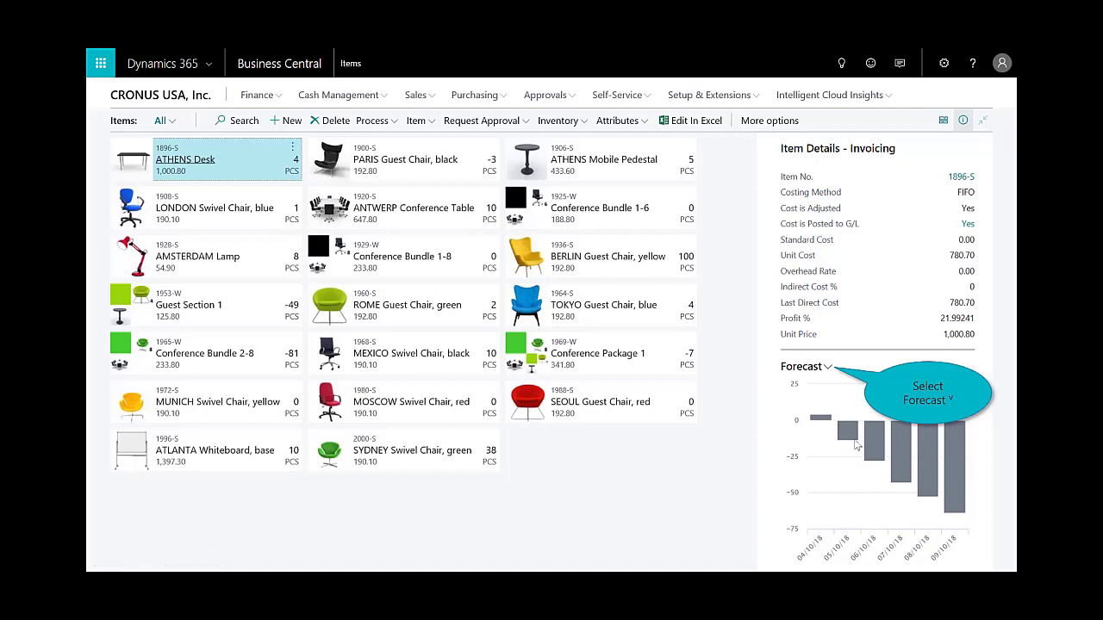
# Create a purchase invoice from the ATHENS Desk forecast and add the vendor's out-of-stock items to it.
pyautogui.click(827, 369)
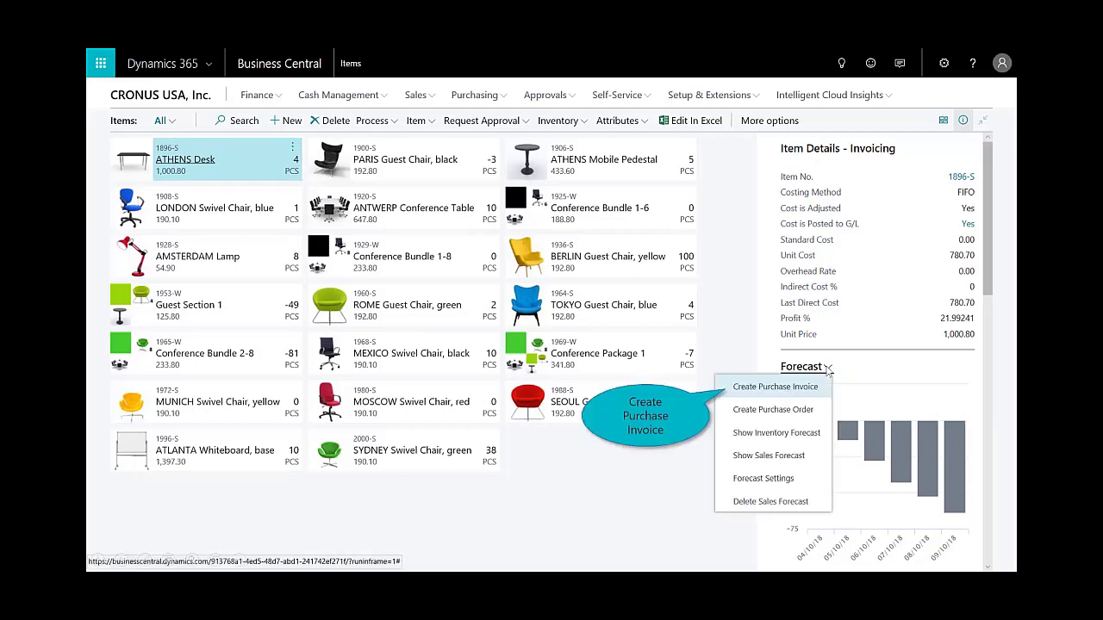
pyautogui.click(752, 389)
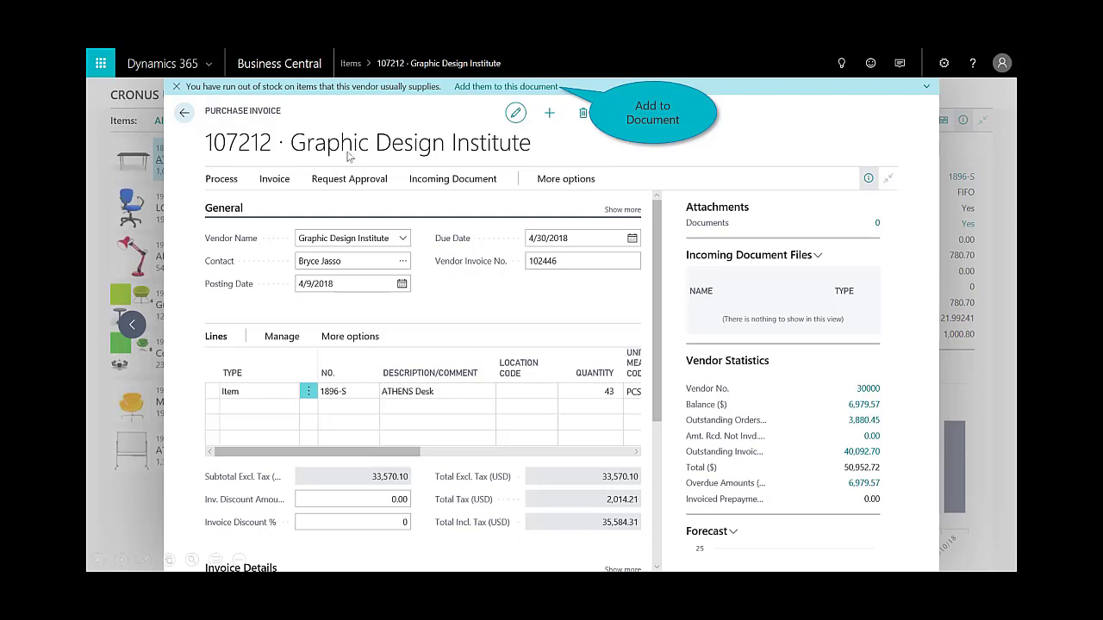
pyautogui.click(535, 87)
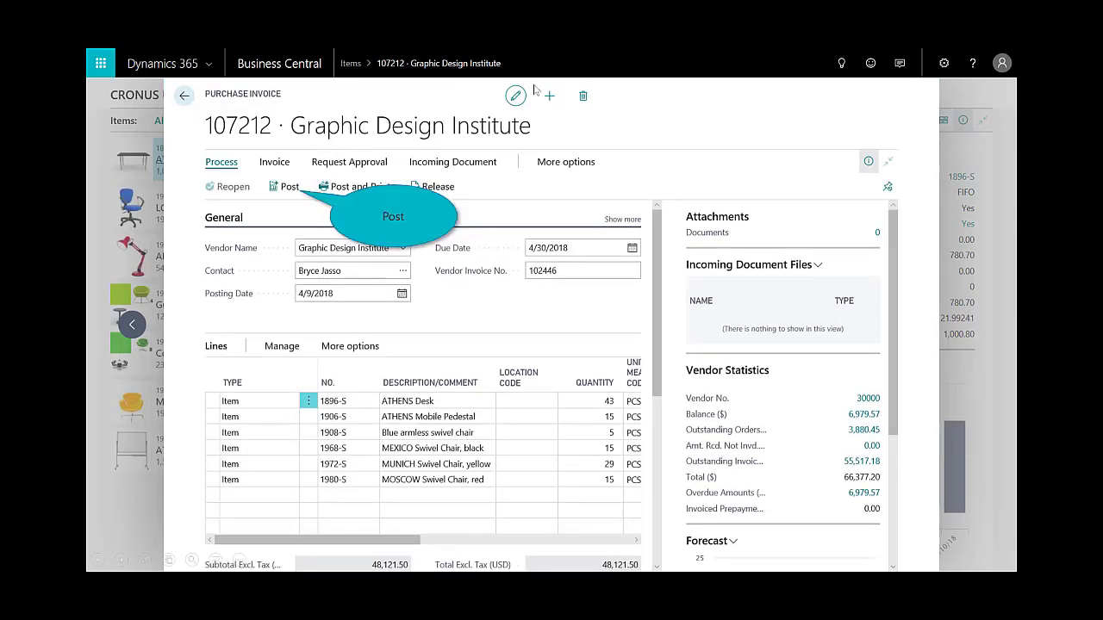